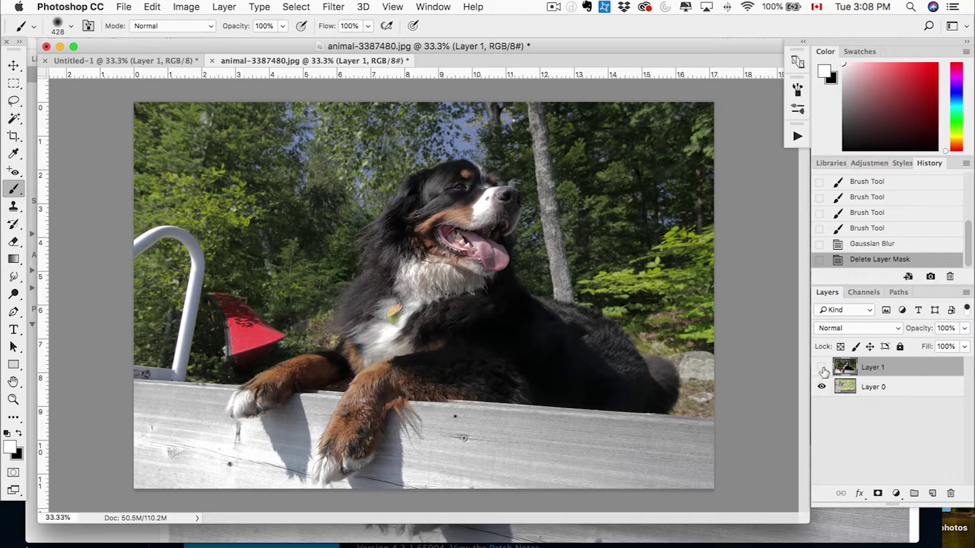
- Compare the dog layer against the kingfisher beneath it, then add a white layer mask to Layer 1
click(822, 367)
click(822, 367)
click(823, 368)
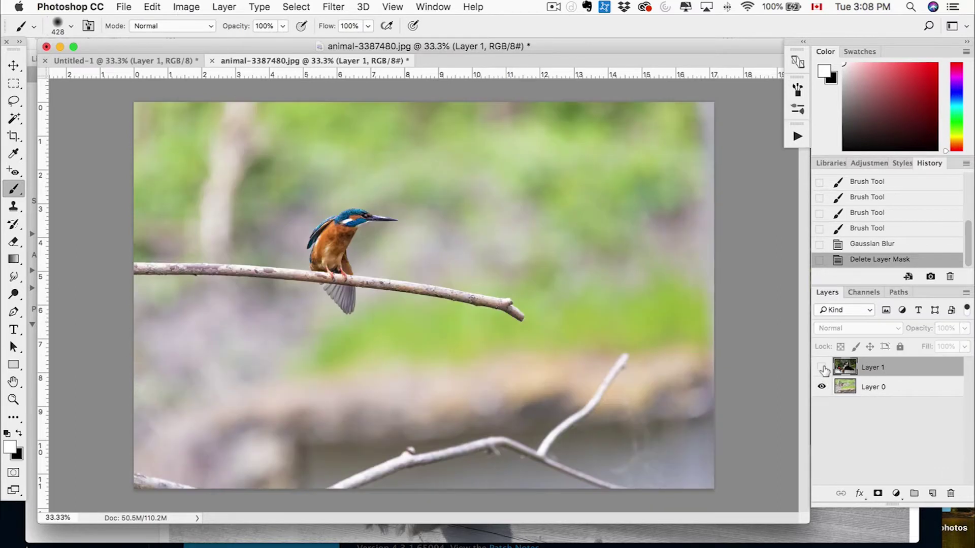
click(822, 368)
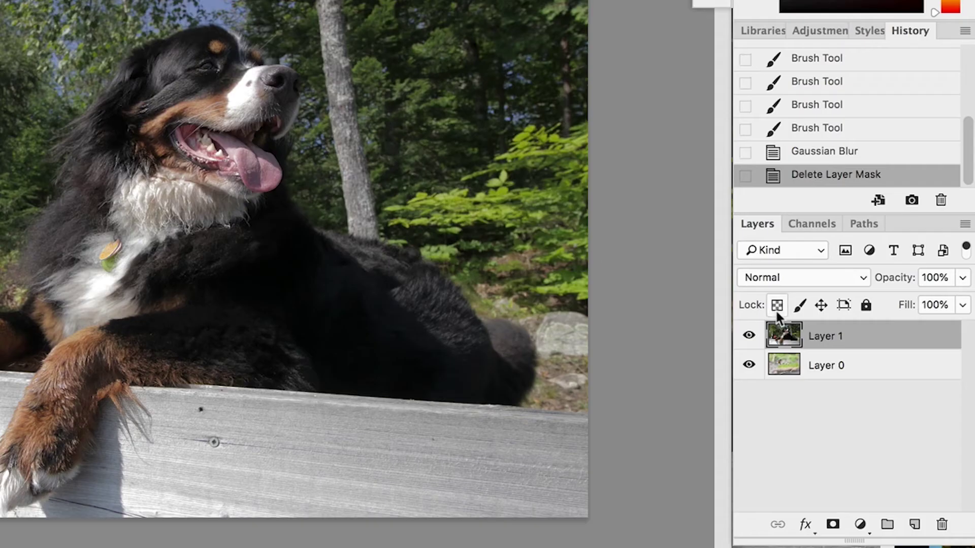
click(833, 526)
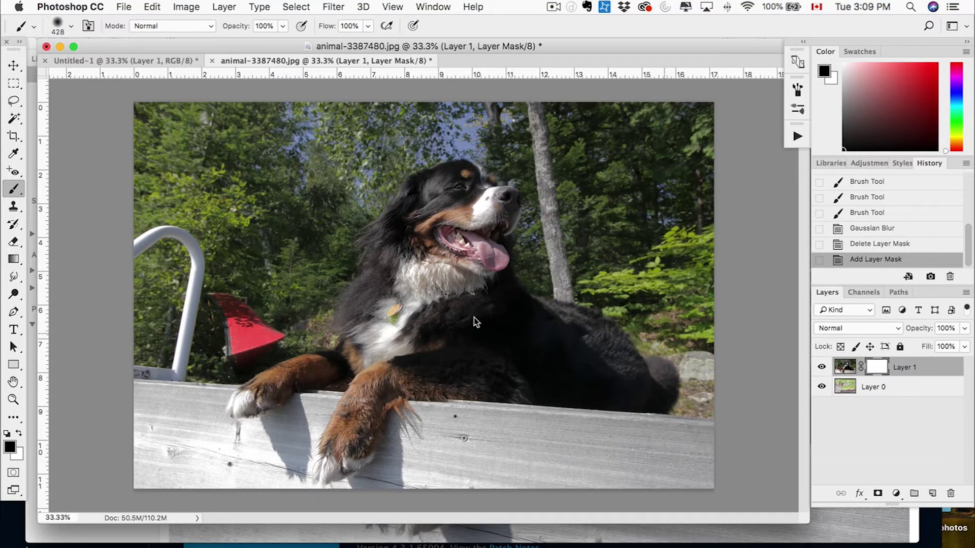
- Show Layer 1's mask alone and paint hard black dots, a blob and a lower-left stroke on it
alt+click(878, 372)
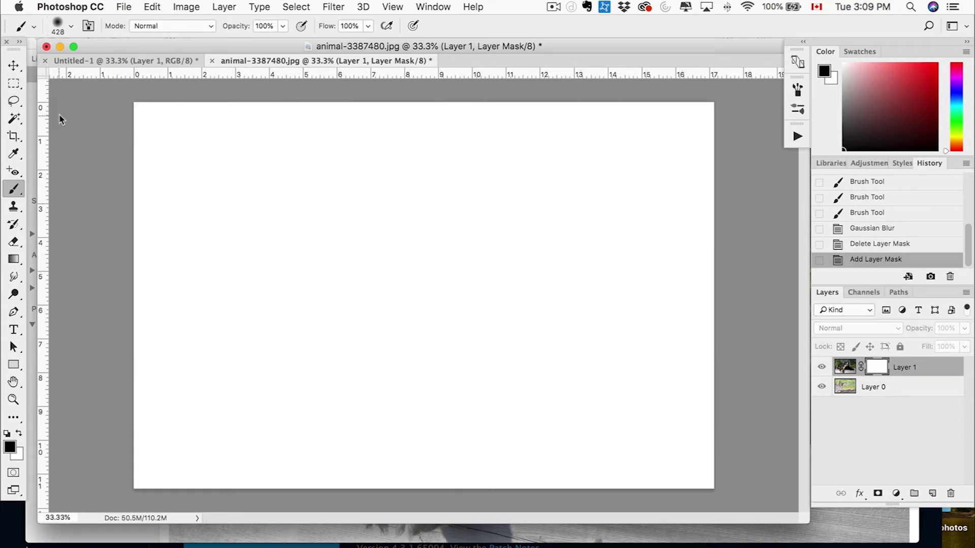
click(71, 26)
key(Tab)
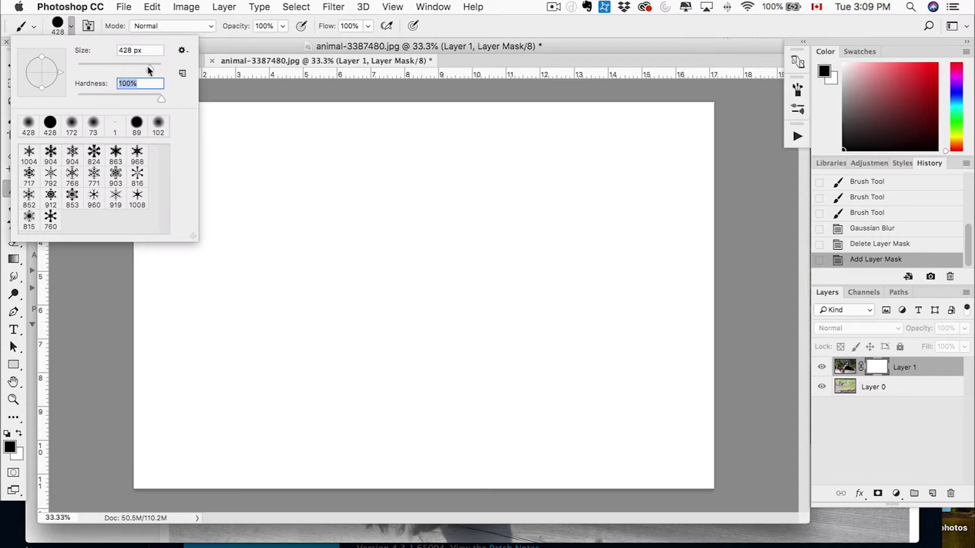
click(307, 158)
mouse_move(328, 170)
mouse_down()
mouse_move(334, 192)
mouse_move(290, 198)
mouse_up()
click(369, 293)
click(467, 258)
click(544, 308)
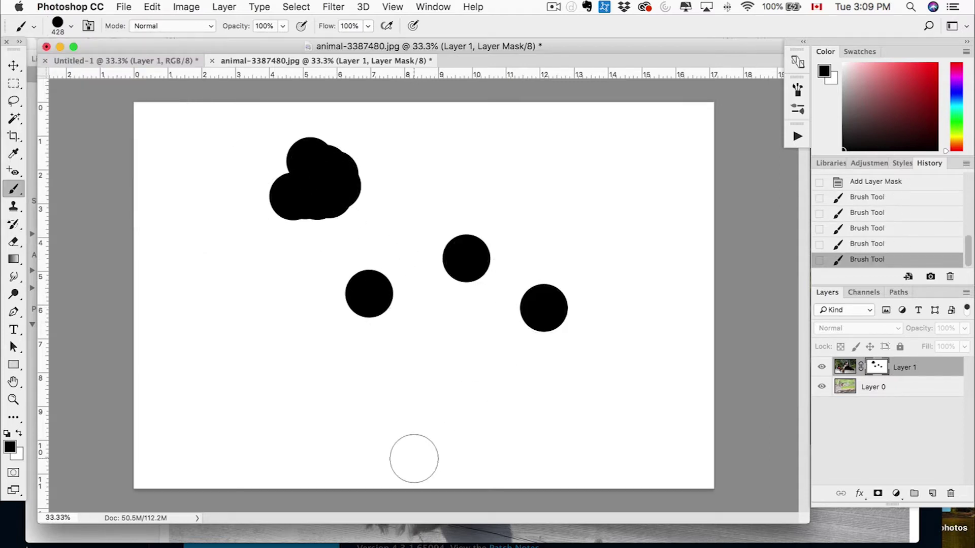
drag(231, 384, 350, 398)
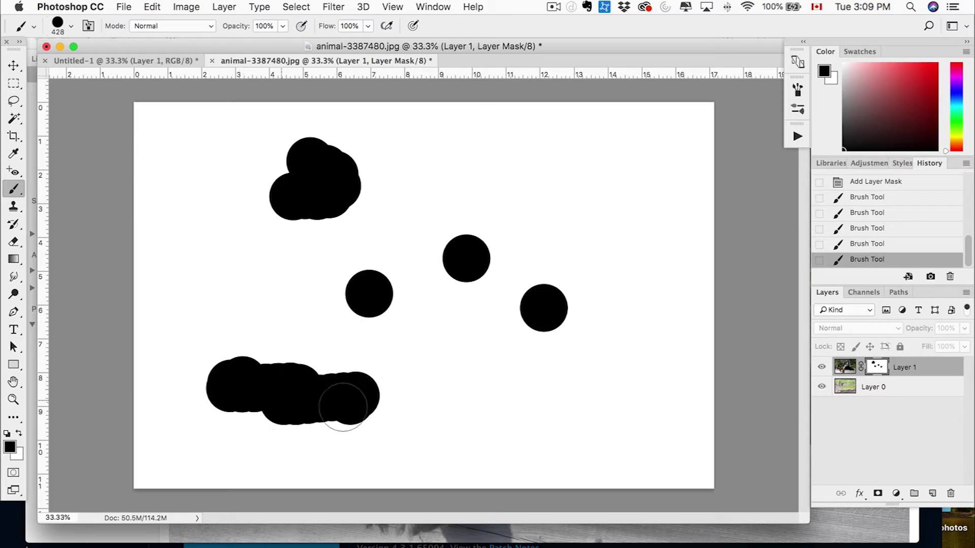
- Check the composite by toggling the dog layer against the kingfisher, then show the mask alone again
click(845, 366)
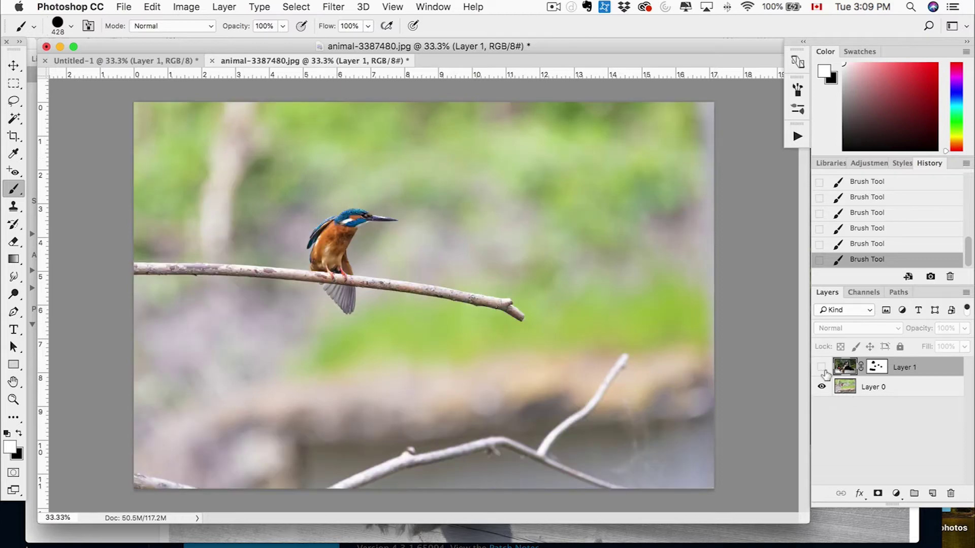
click(823, 368)
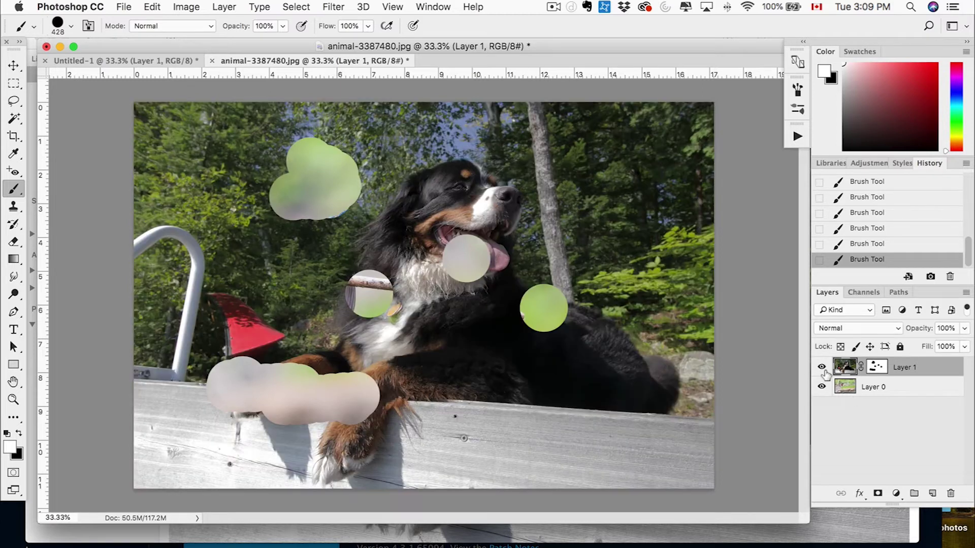
click(822, 369)
click(823, 369)
click(823, 368)
click(823, 369)
alt+click(878, 369)
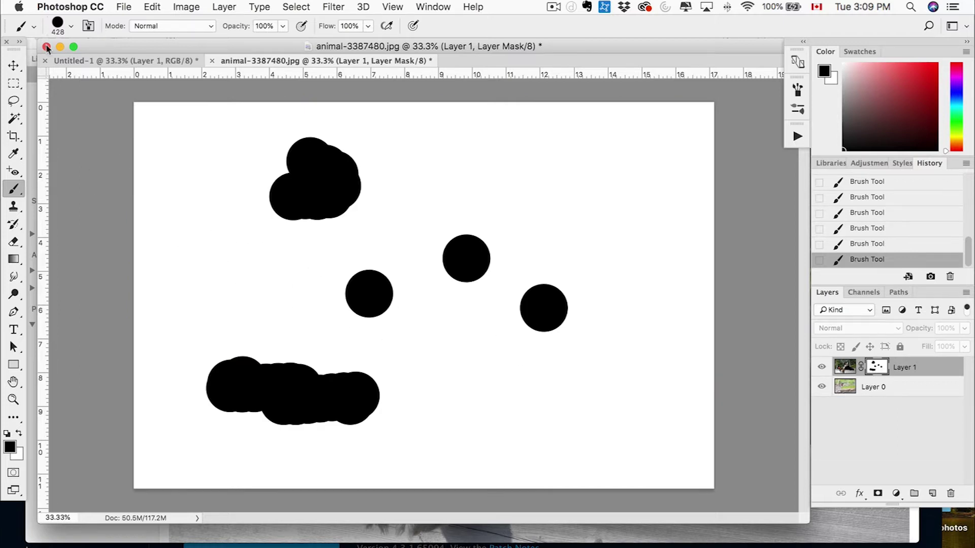
- Paint a soft black stroke at lower right and a 59%-opacity grey stroke near the top right
click(72, 27)
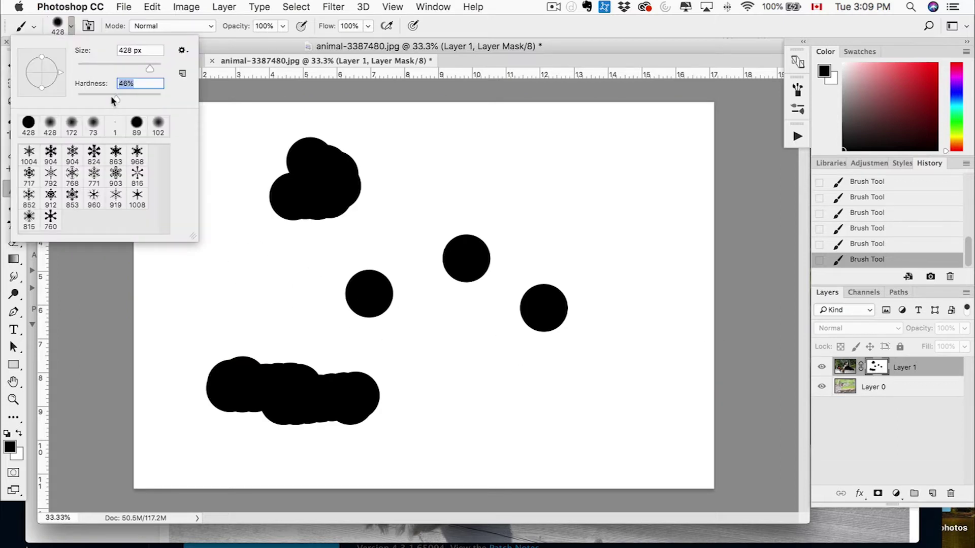
mouse_move(442, 393)
mouse_down()
mouse_move(519, 394)
mouse_move(540, 405)
mouse_move(547, 428)
mouse_move(585, 437)
mouse_up()
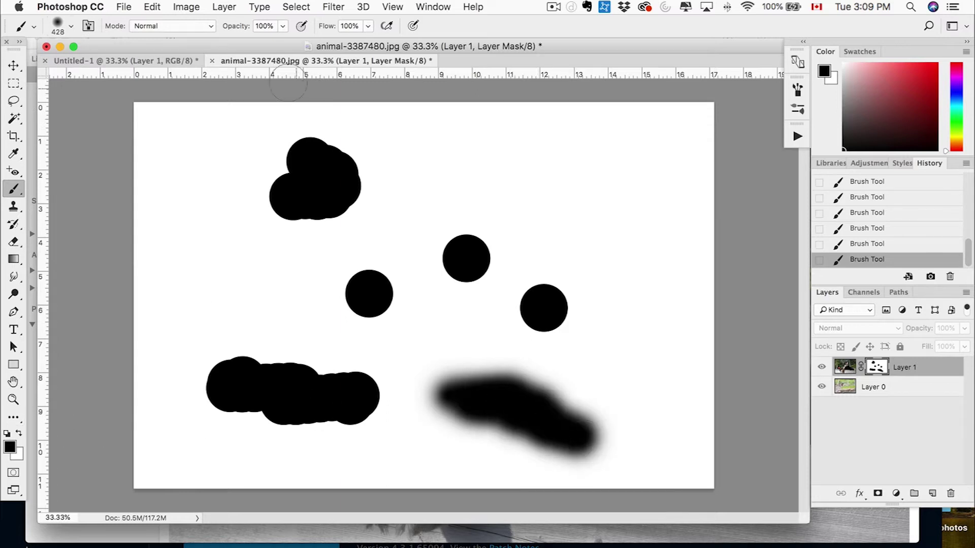
click(283, 26)
drag(286, 40, 264, 45)
mouse_move(504, 140)
mouse_down()
mouse_move(601, 148)
mouse_move(573, 174)
mouse_move(622, 194)
mouse_move(635, 229)
mouse_up()
- Compare the blended composite by toggling the dog layer, then target Layer 1's mask
click(841, 367)
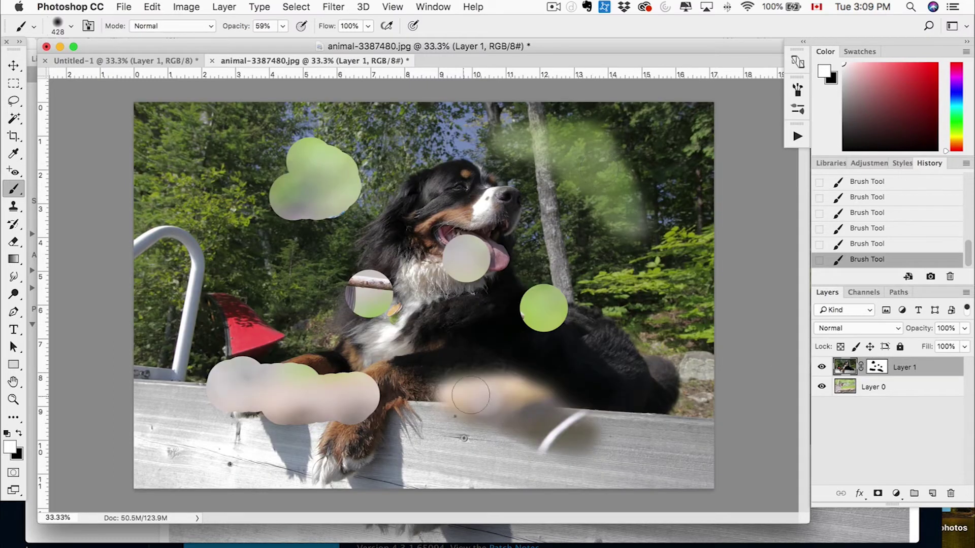
click(822, 368)
click(821, 368)
click(821, 368)
click(822, 367)
click(822, 368)
click(822, 368)
click(879, 372)
- Fill Layer 1's mask with solid white, erasing all the painted strokes
alt+click(880, 369)
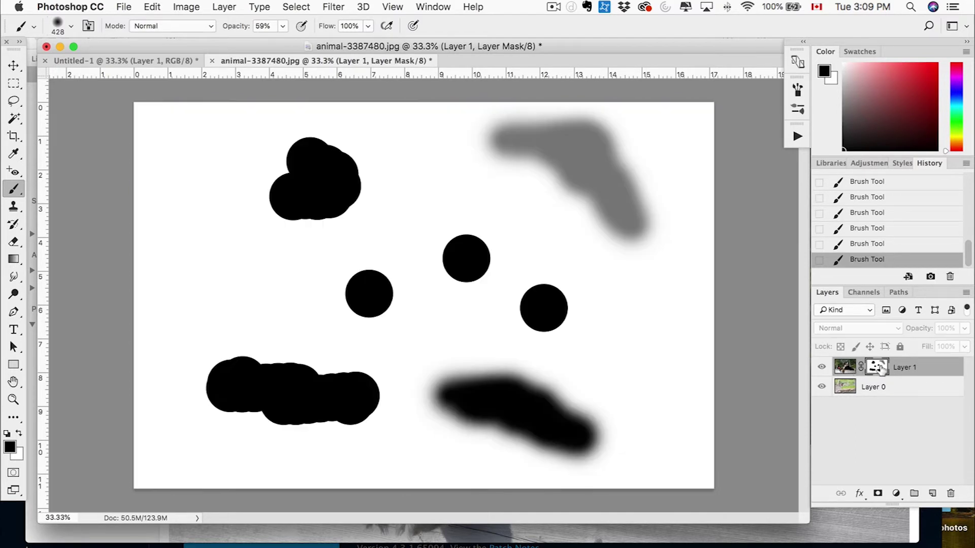
key(super+BackSpace)
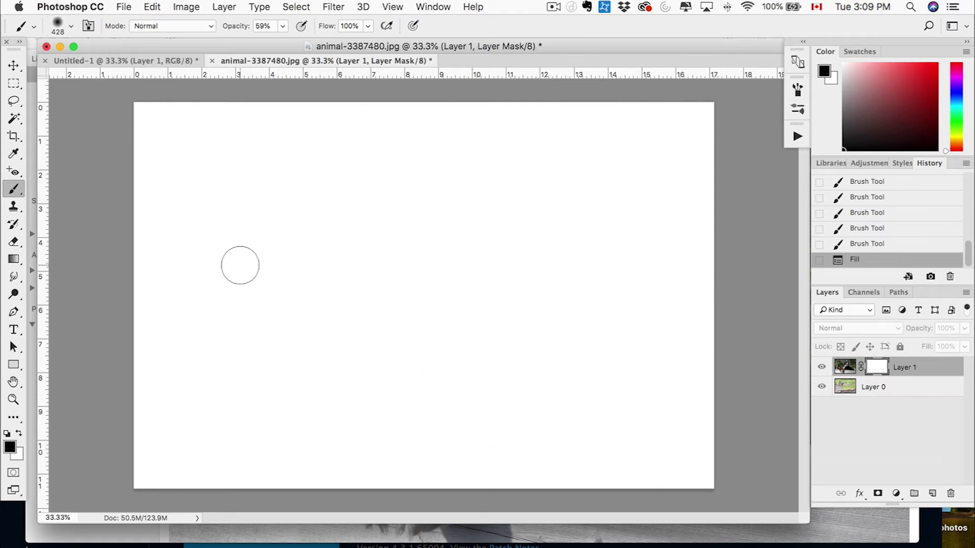
click(845, 372)
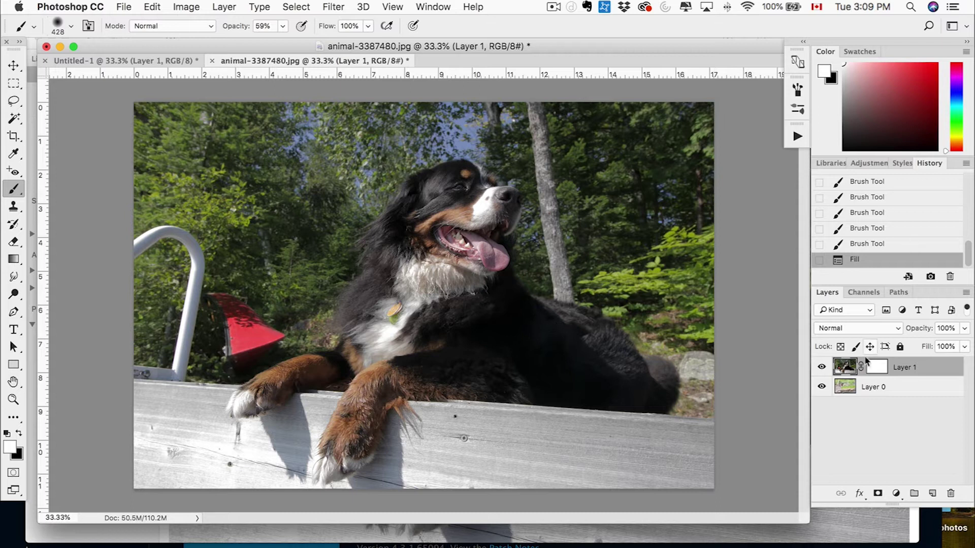
- Switch between Layer 1's image and white mask, leaving the mask targeted for painting
click(877, 369)
click(845, 368)
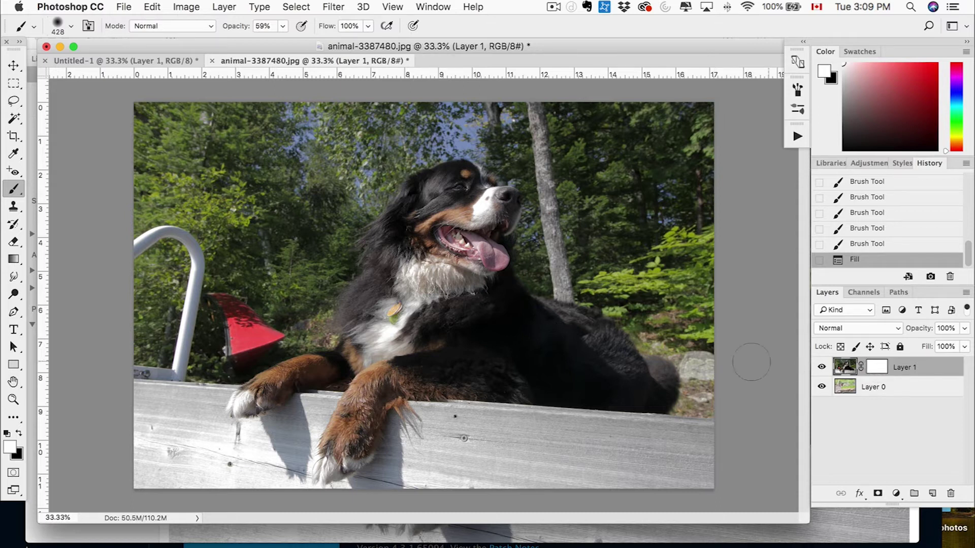
click(878, 370)
alt+click(870, 372)
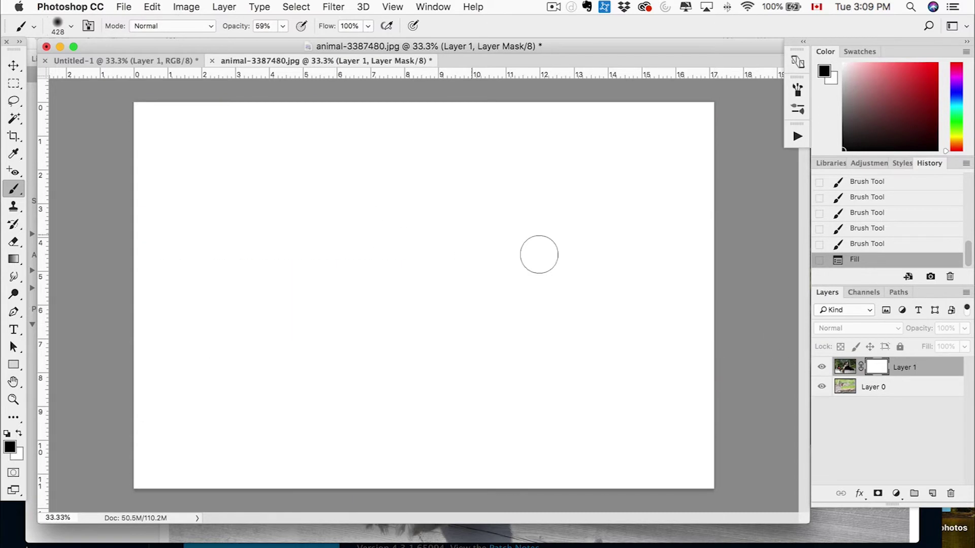
click(852, 368)
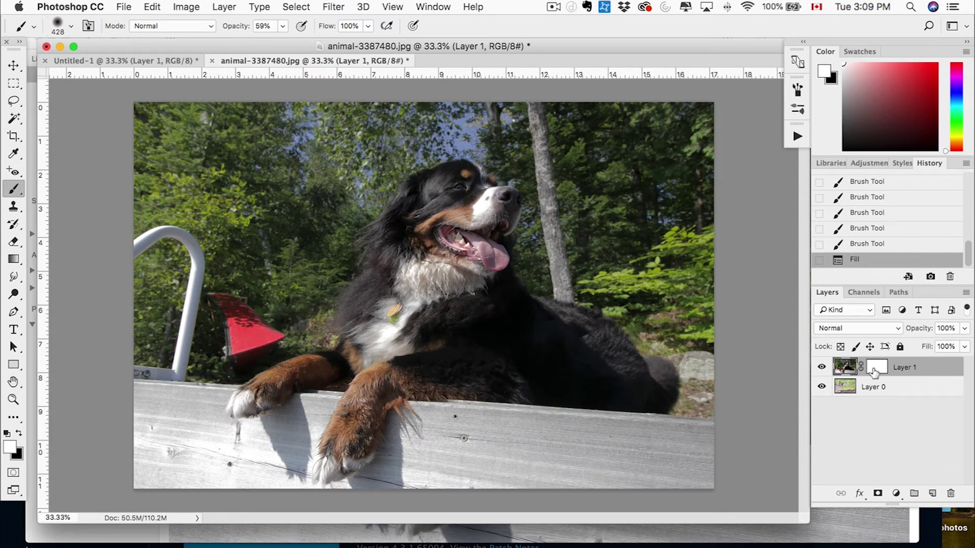
click(874, 372)
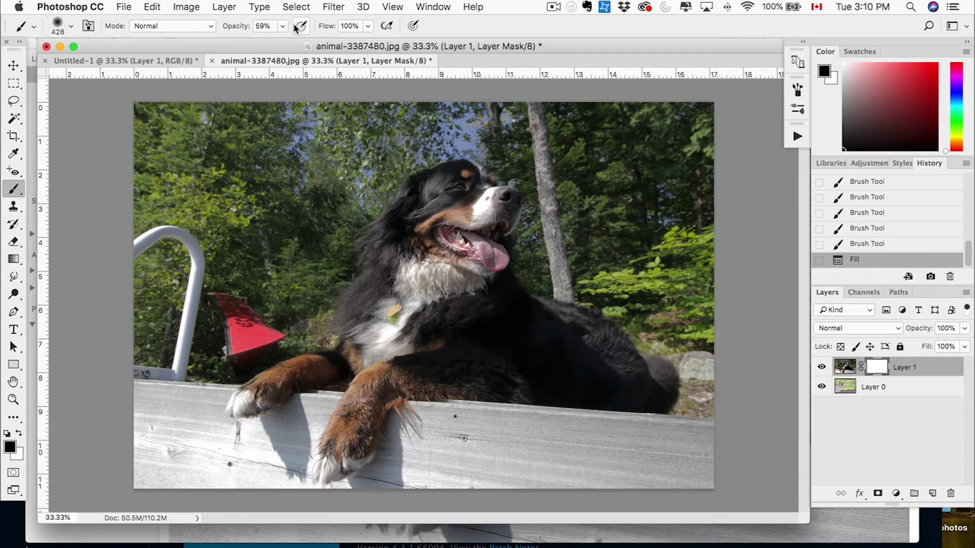
- At full opacity, paint the mask black around the dog, including the right-edge trees
key(0)
mouse_move(152, 119)
mouse_down()
mouse_move(133, 112)
mouse_move(184, 108)
mouse_move(165, 120)
mouse_move(244, 139)
mouse_move(177, 200)
mouse_move(177, 275)
mouse_move(200, 344)
mouse_move(233, 363)
mouse_move(229, 352)
mouse_move(190, 351)
mouse_move(341, 313)
mouse_move(253, 284)
mouse_move(280, 249)
mouse_move(215, 214)
mouse_move(422, 78)
mouse_move(288, 76)
mouse_move(414, 78)
mouse_move(422, 108)
mouse_move(724, 126)
mouse_move(569, 234)
mouse_move(644, 289)
mouse_move(695, 402)
mouse_up()
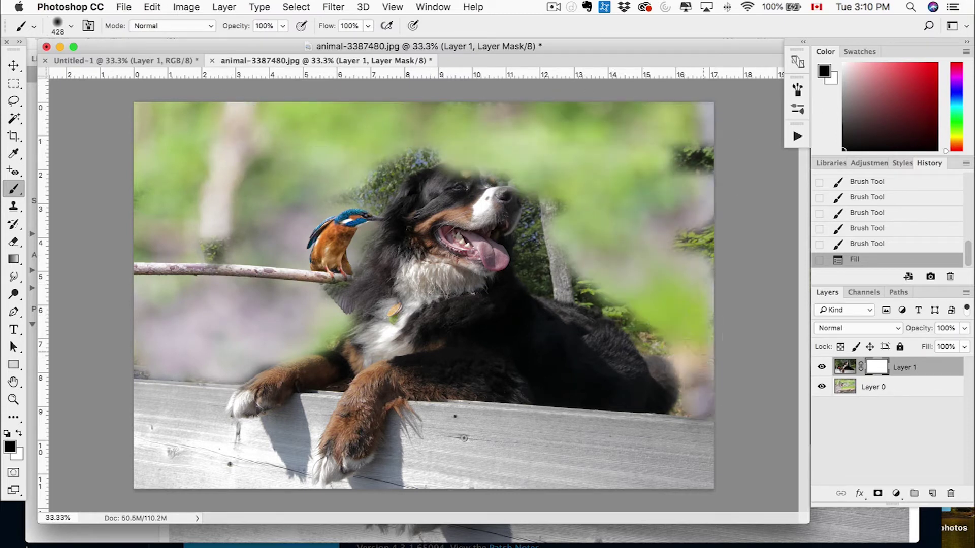
mouse_move(701, 315)
mouse_down()
mouse_move(685, 158)
mouse_move(707, 266)
mouse_up()
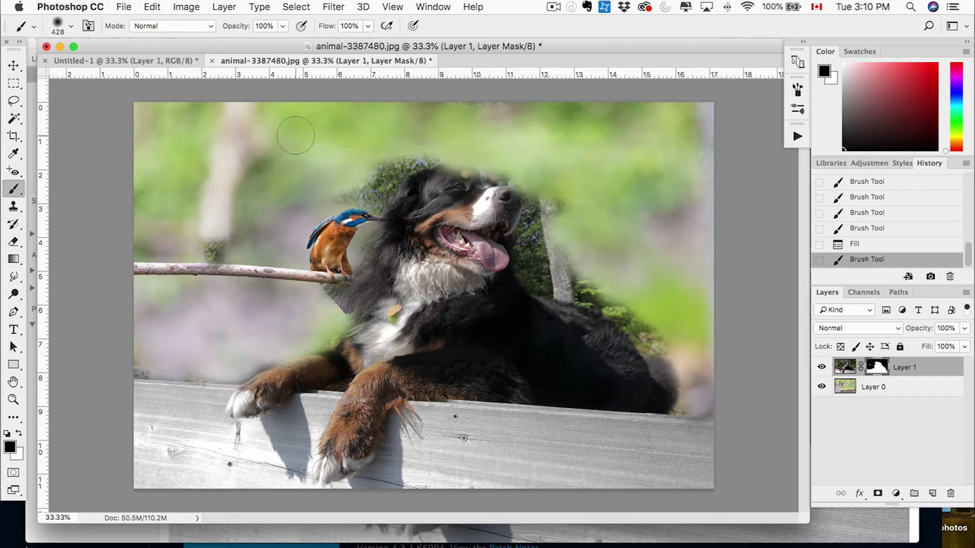
alt+click(874, 370)
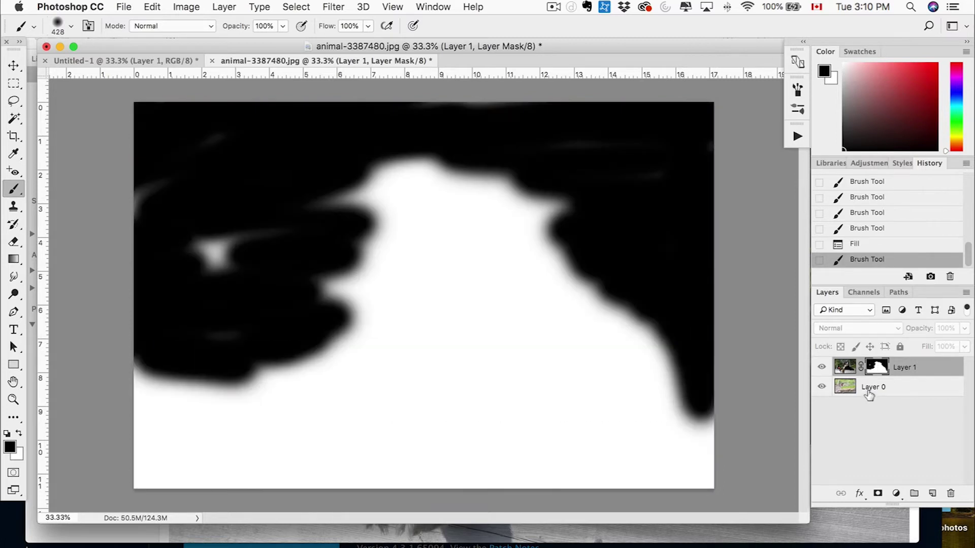
click(848, 368)
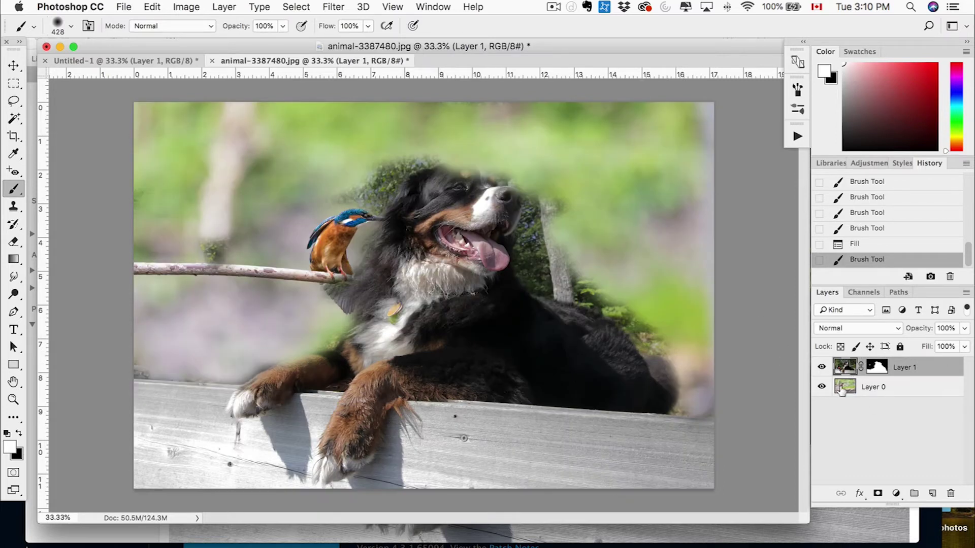
- Toggle Layer 0 to inspect the soft dog cutout against transparency, ending with it visible
click(822, 388)
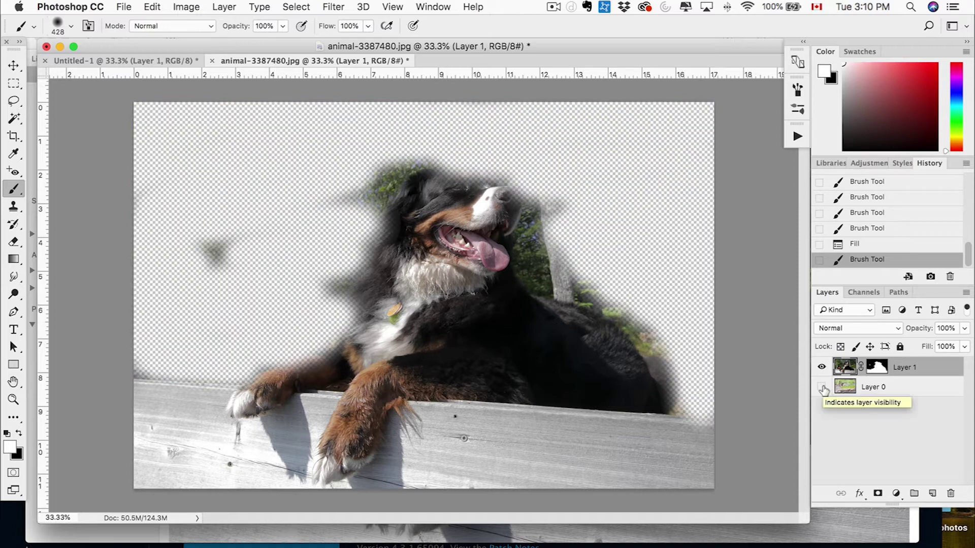
click(822, 388)
click(822, 387)
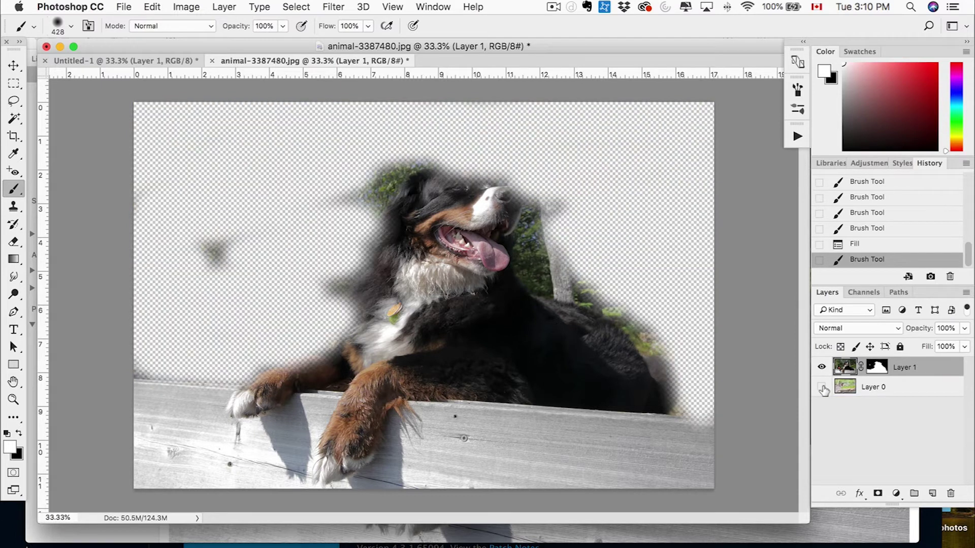
click(822, 387)
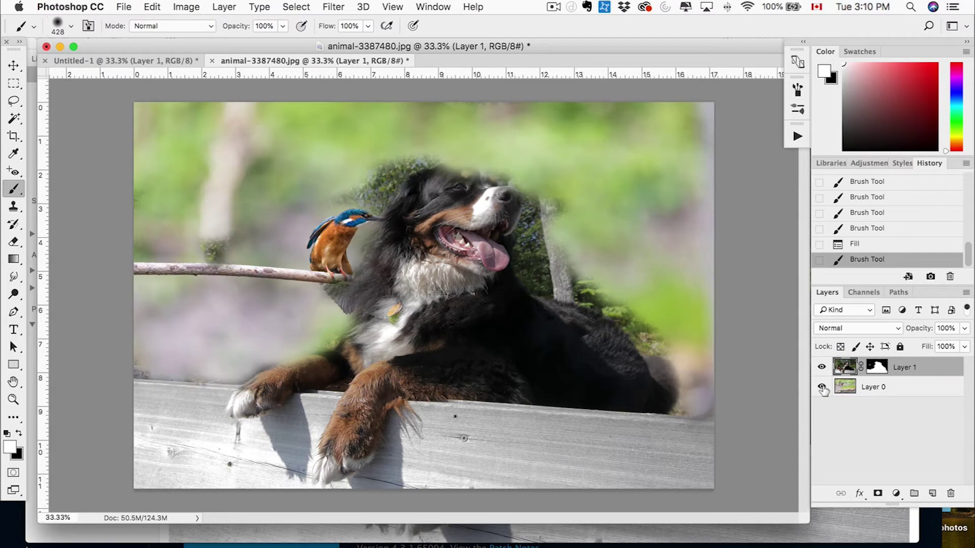
click(873, 369)
- Apply a 271-pixel Gaussian Blur to Layer 1's mask
alt+click(877, 370)
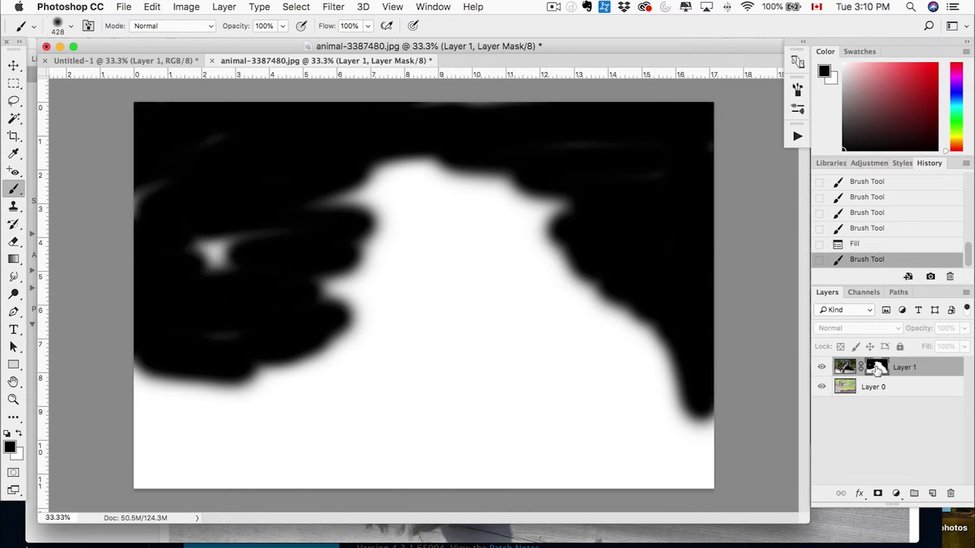
click(343, 6)
mouse_move(380, 167)
click(521, 218)
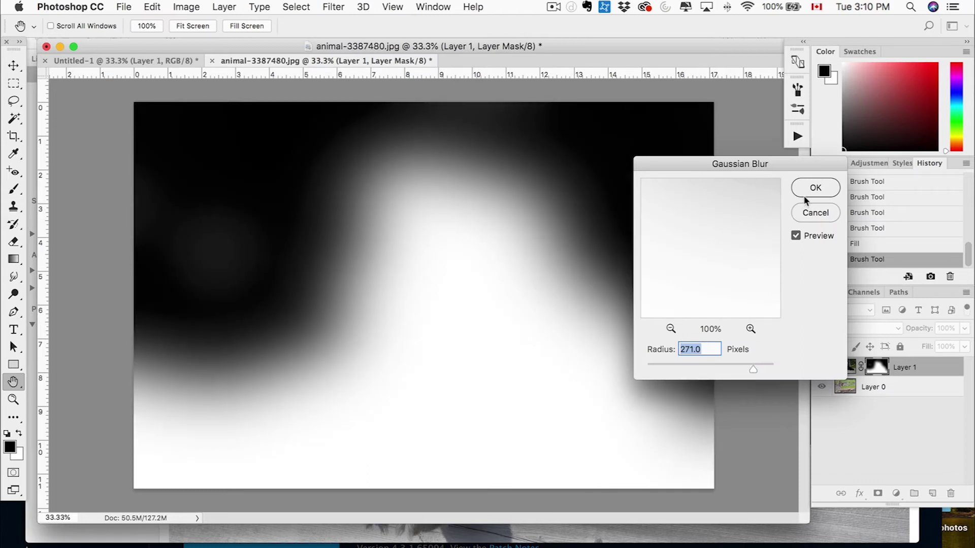
click(813, 188)
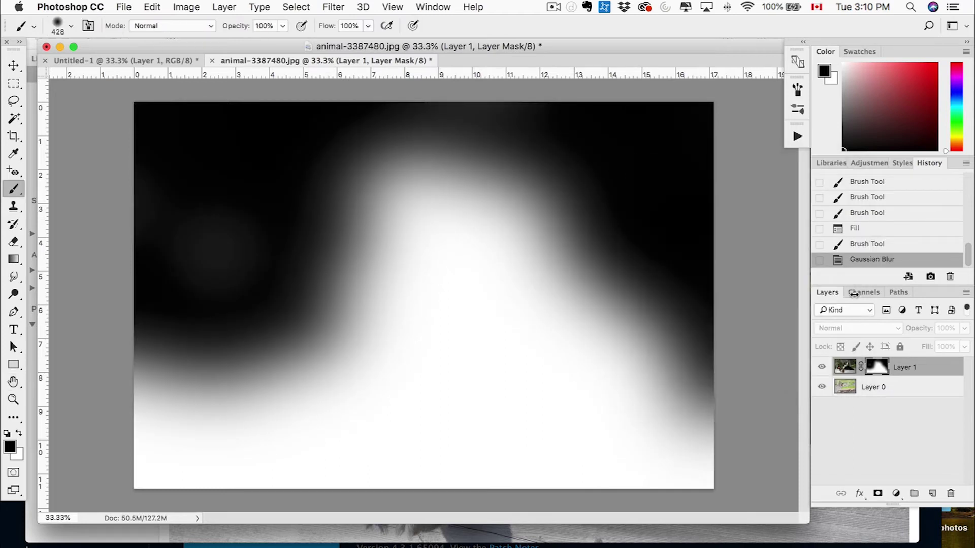
- Delete Layer 1's layer mask so the full dog photo returns
click(845, 370)
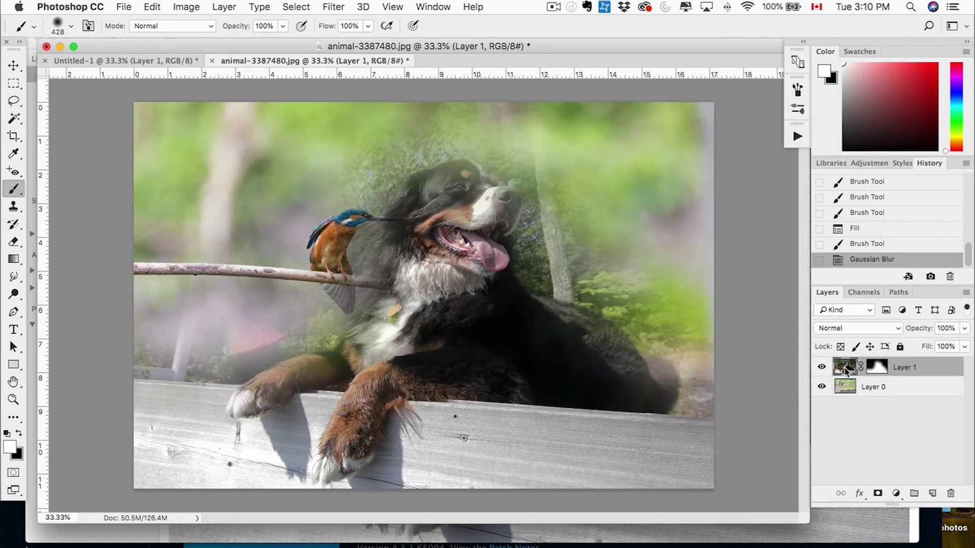
right_click(875, 370)
click(821, 390)
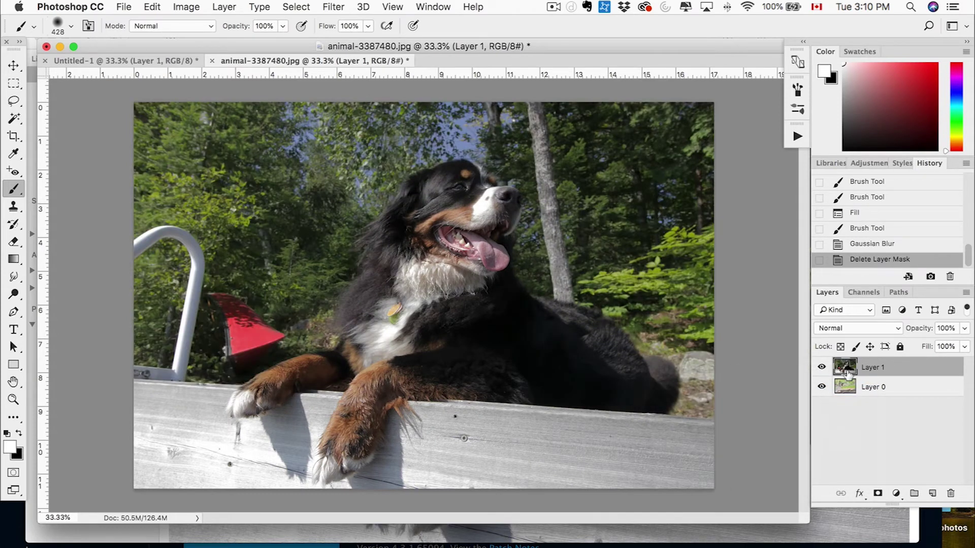
- Put kingfisher Layer 0 above the dog and trace the branch with the Magnetic Lasso
click(878, 493)
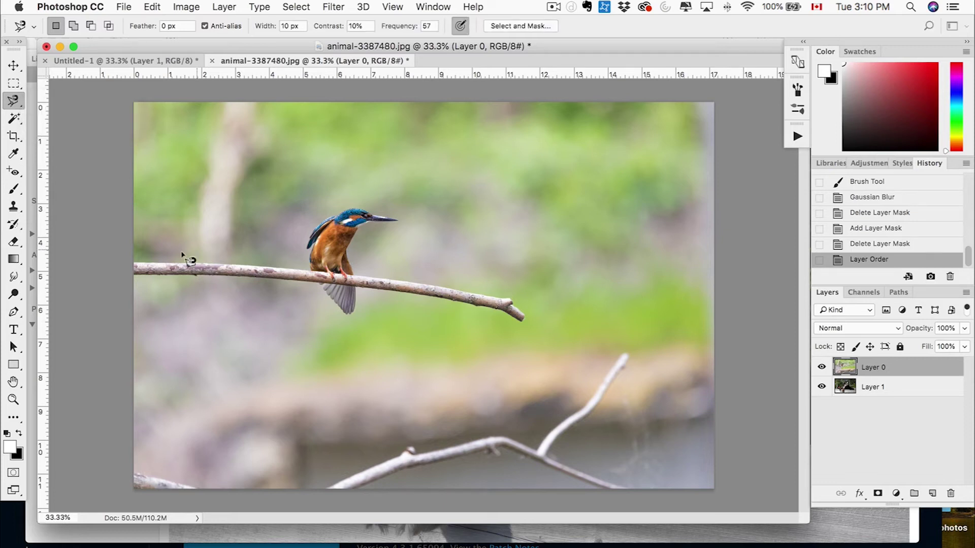
drag(165, 277, 318, 286)
mouse_move(347, 315)
mouse_down()
mouse_move(520, 318)
mouse_move(270, 268)
mouse_move(137, 270)
mouse_up()
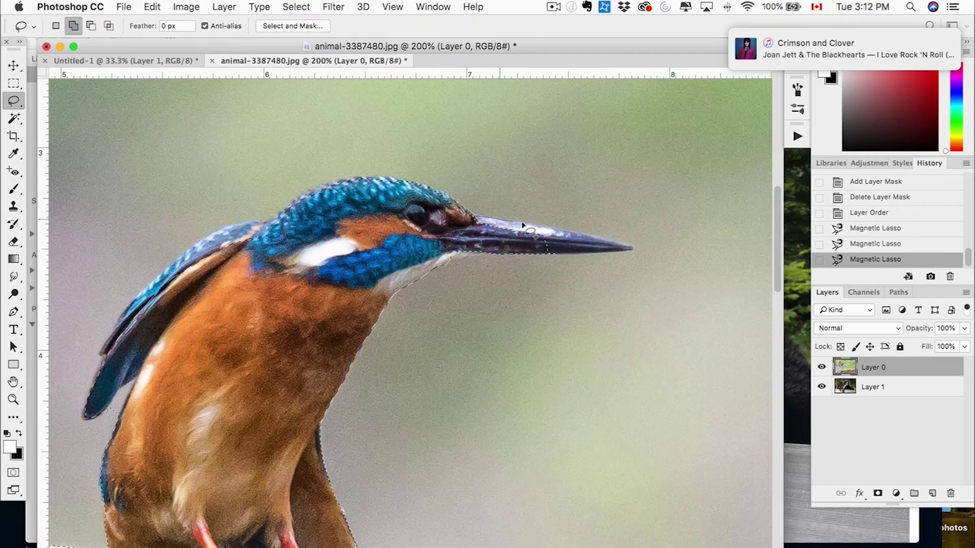
- Add the kingfisher bird to the branch selection with the Lasso
drag(523, 225, 632, 248)
scroll(406, 304, left, 5)
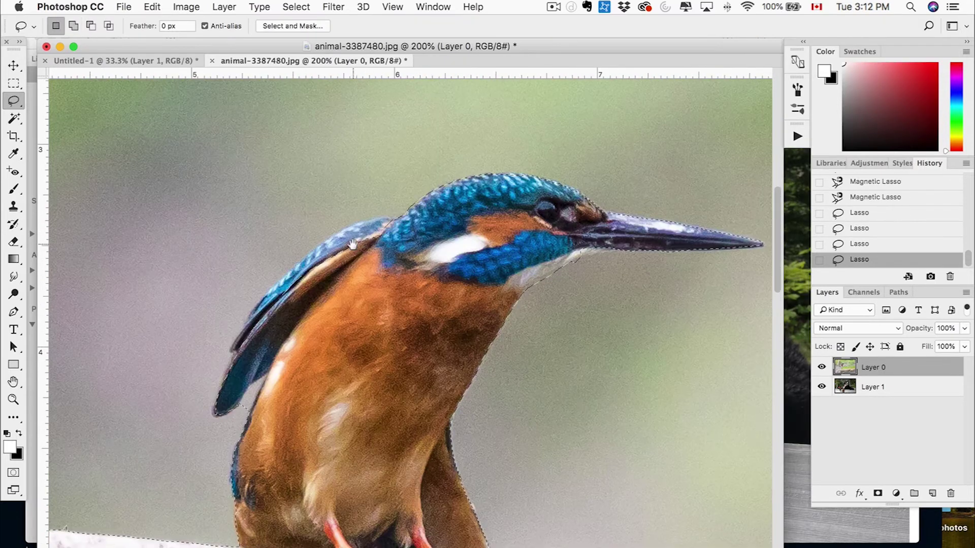
drag(305, 270, 243, 402)
scroll(224, 391, down, 10)
scroll(224, 391, right, 4)
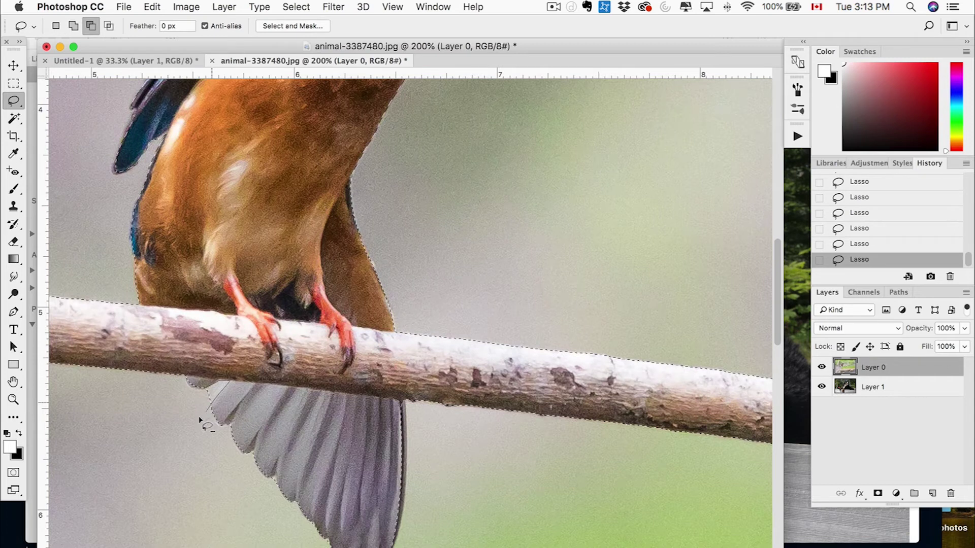
- Feather the bird-and-branch selection using Select > Modify > Feather
key(super+minus)
key(super+minus)
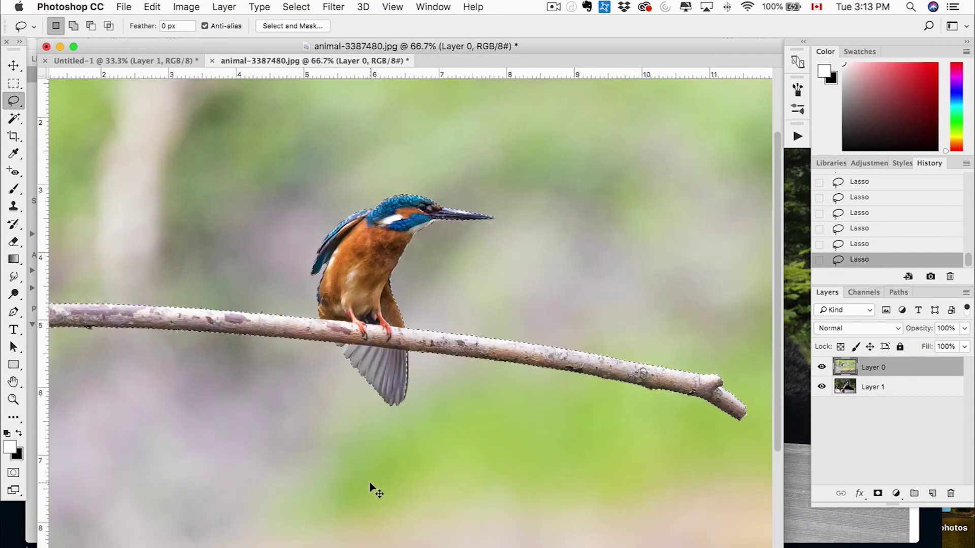
click(285, 8)
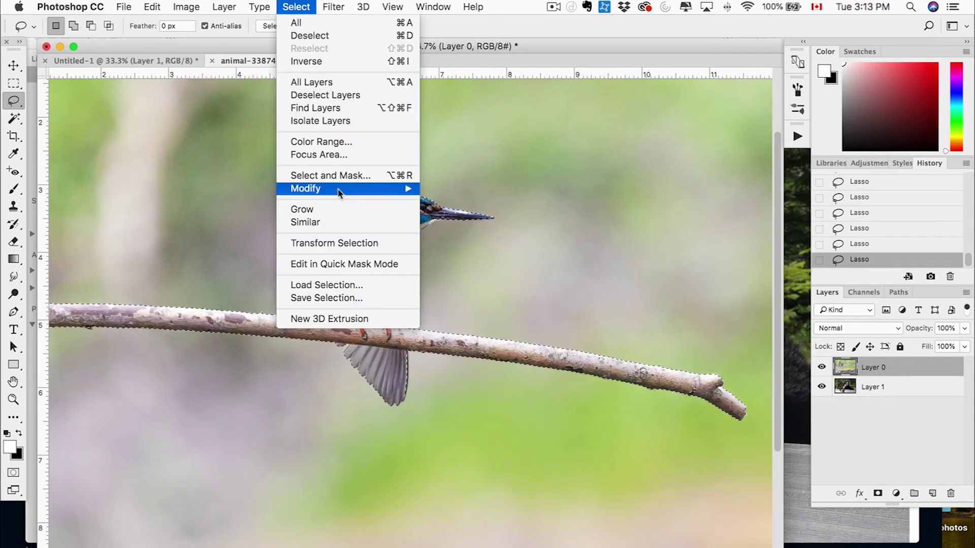
mouse_move(350, 192)
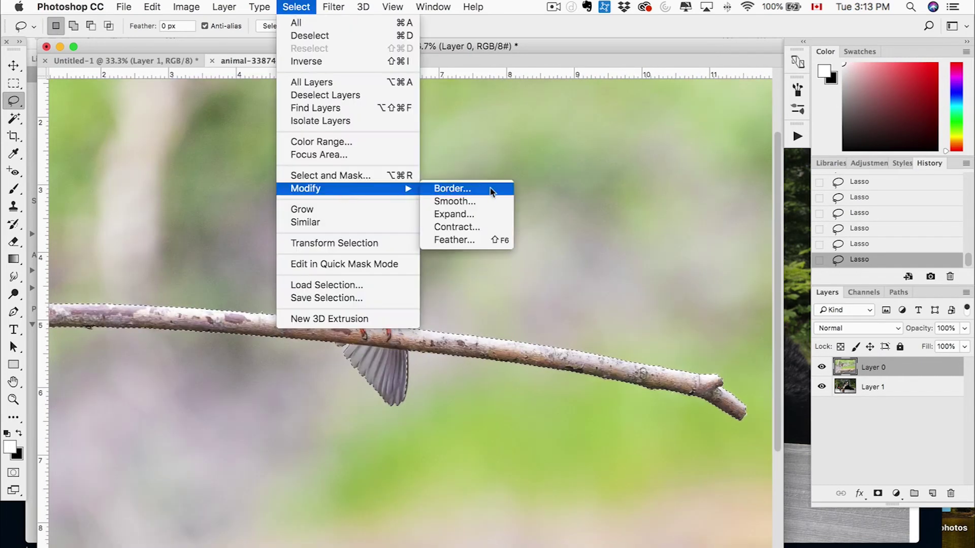
click(467, 238)
key(Return)
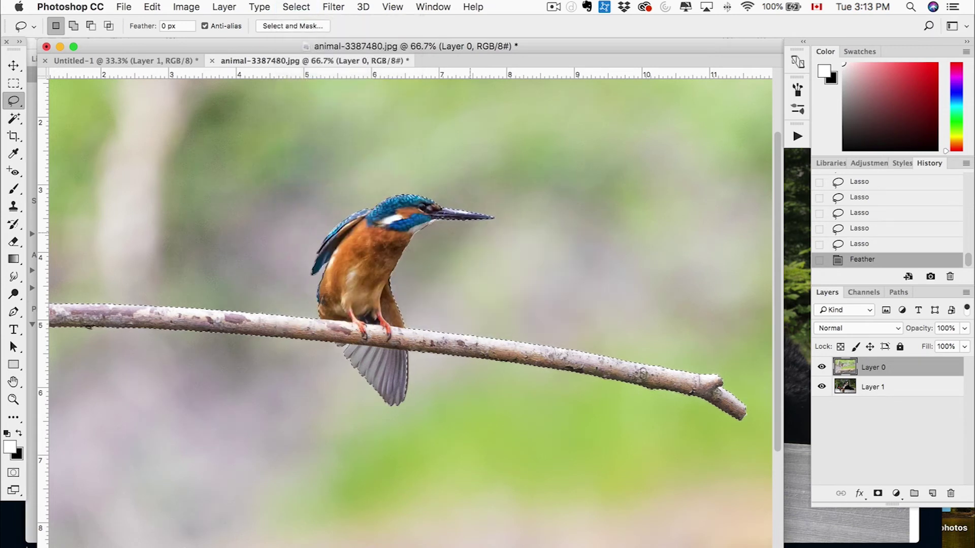
key(super+minus)
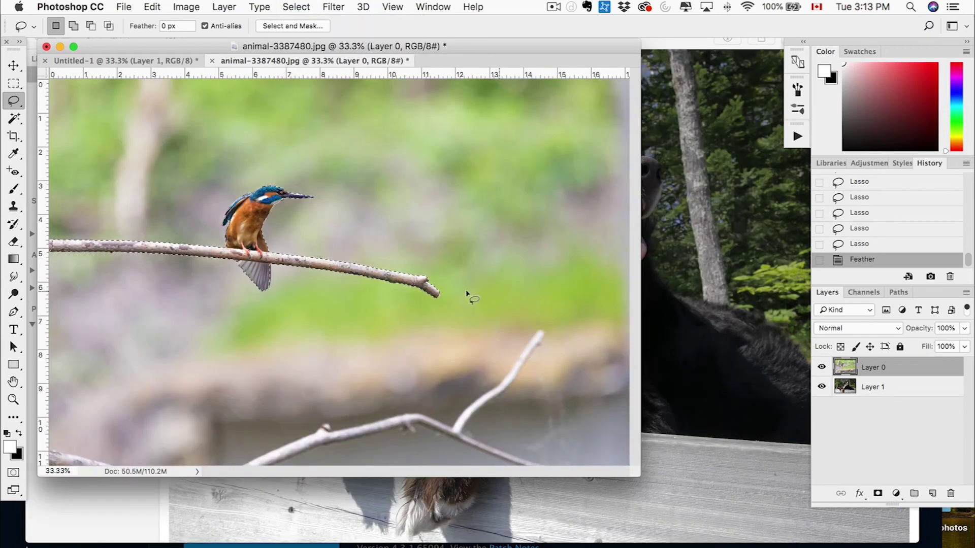
- Add a layer mask from the selection to Layer 0 and inspect it alone
click(878, 494)
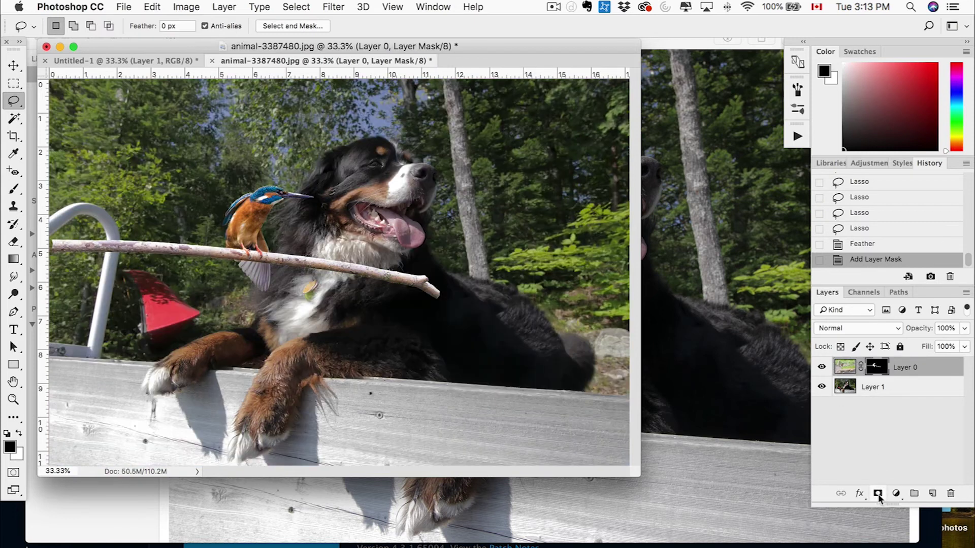
alt+click(879, 370)
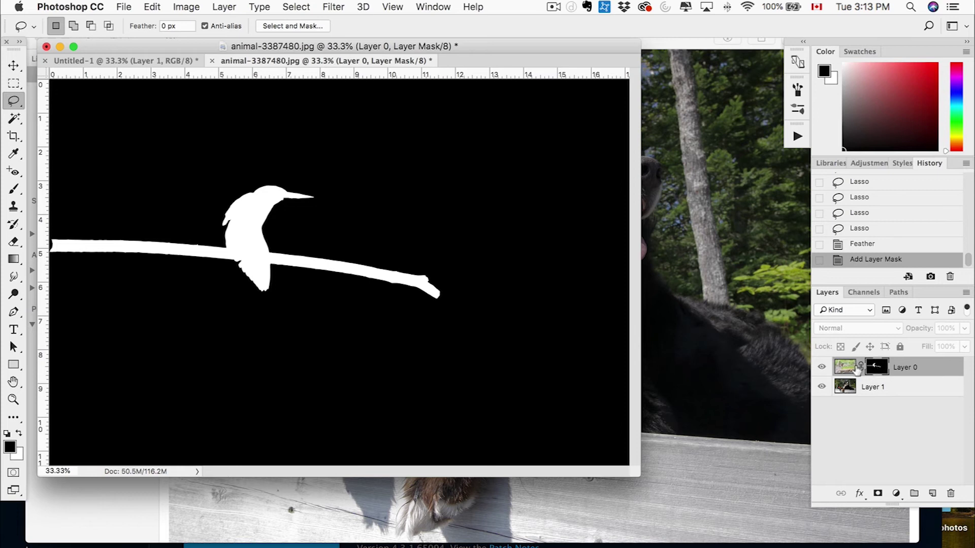
click(845, 368)
click(878, 367)
- Reset colours and move the kingfisher and branch up and to the left
key(x)
key(v)
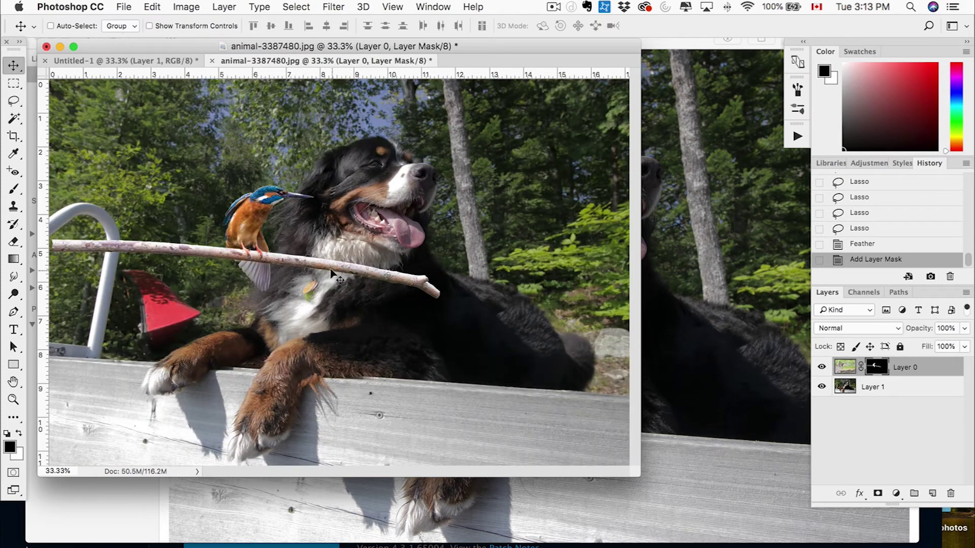
drag(331, 274, 274, 209)
- Scale the kingfisher and branch to about 58% and place them in the upper-left corner
key(super+t)
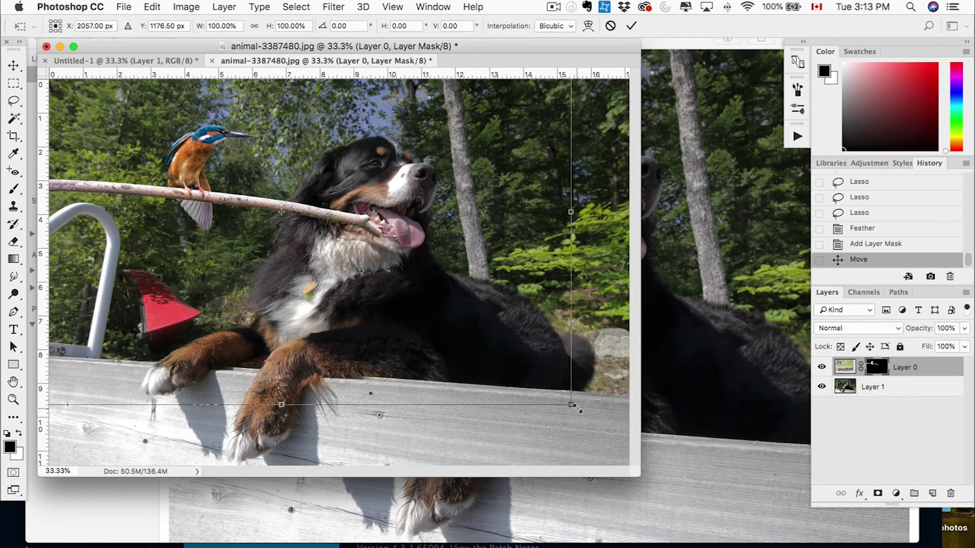
drag(575, 407, 332, 246)
drag(216, 151, 224, 172)
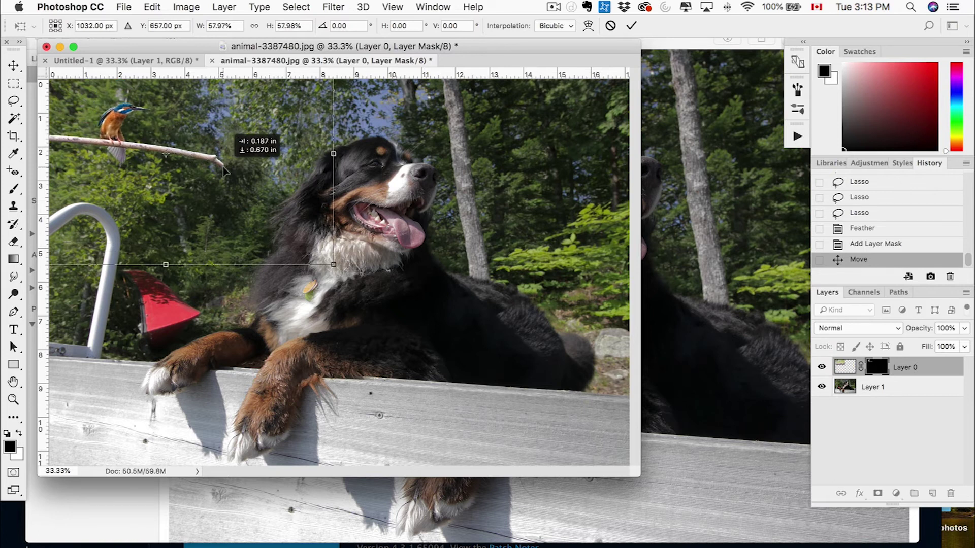
key(Return)
drag(638, 474, 752, 517)
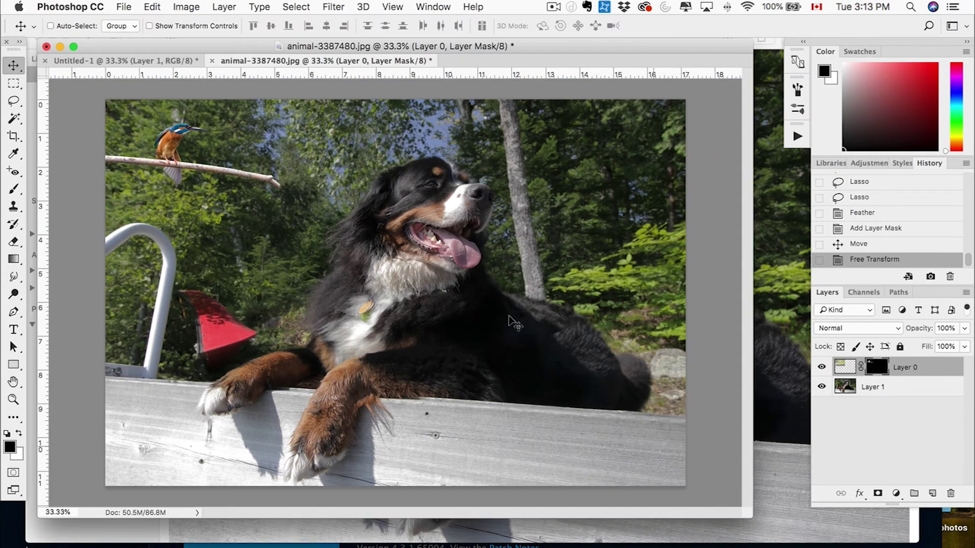